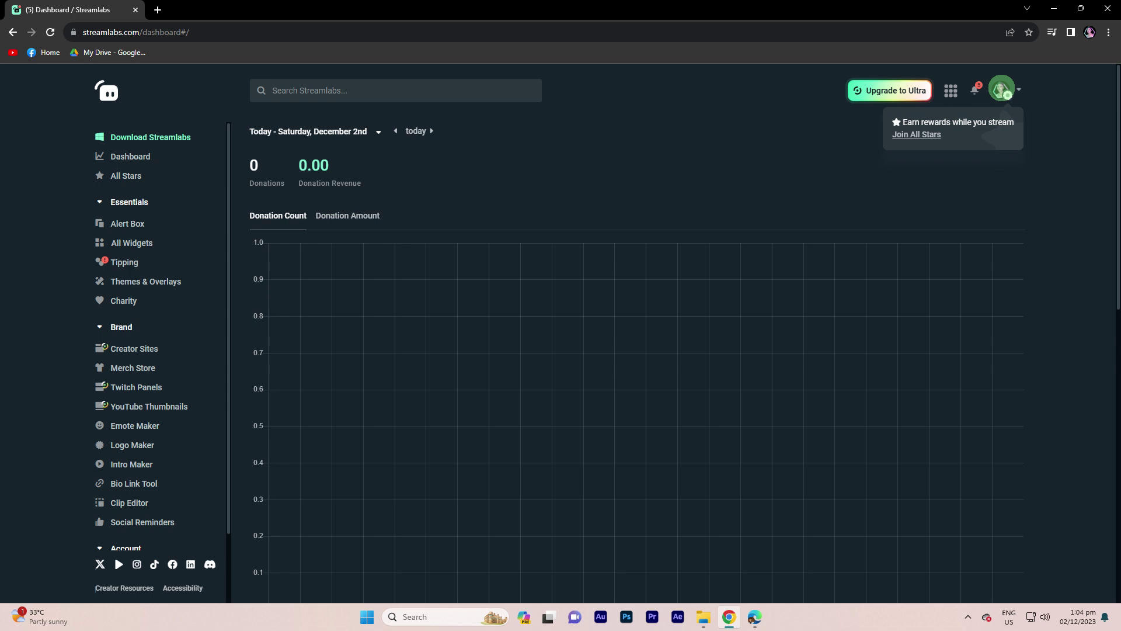
Open All Widgets in the Streamlabs sidebar to browse the widget gallery.
click(124, 242)
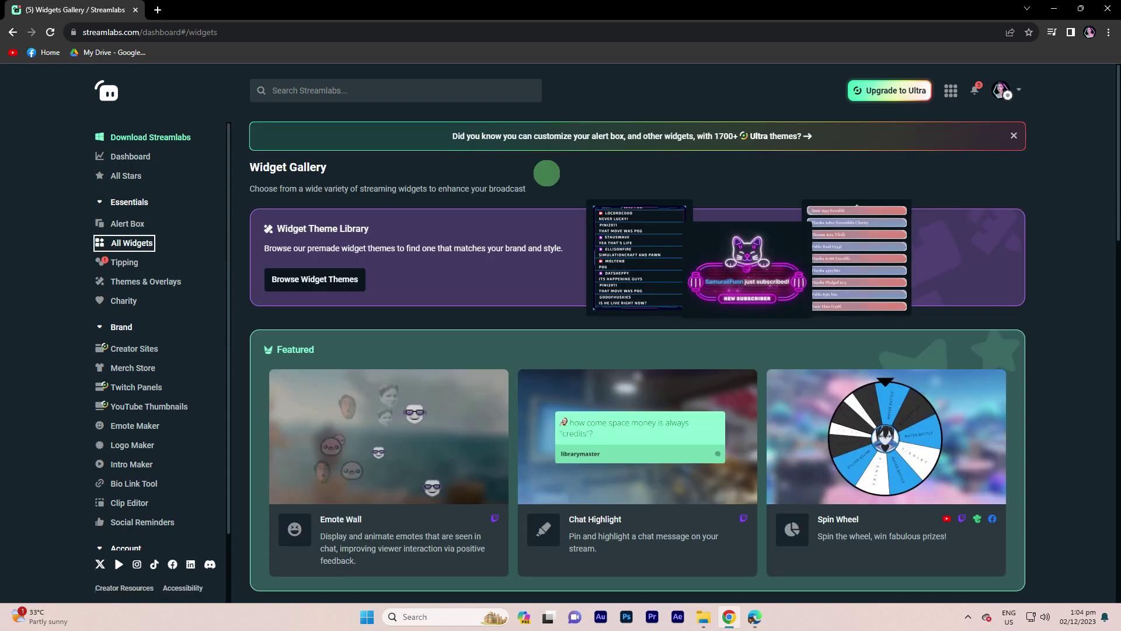
scroll(546, 173, down, 3)
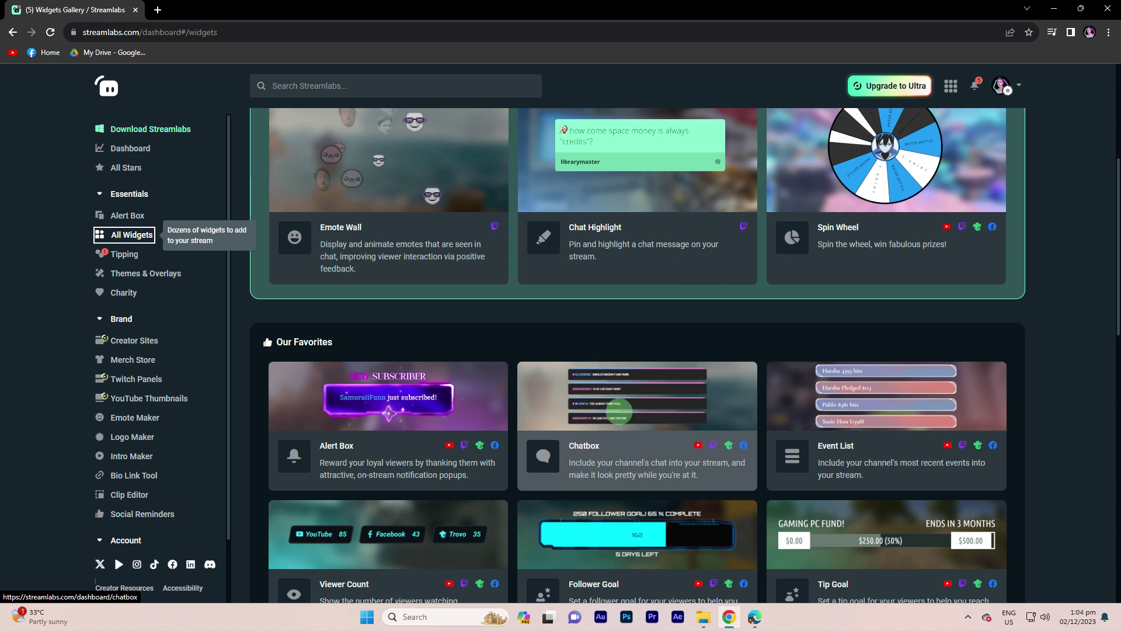
Open the Chatbox widget page and start copying its widget URL.
click(618, 410)
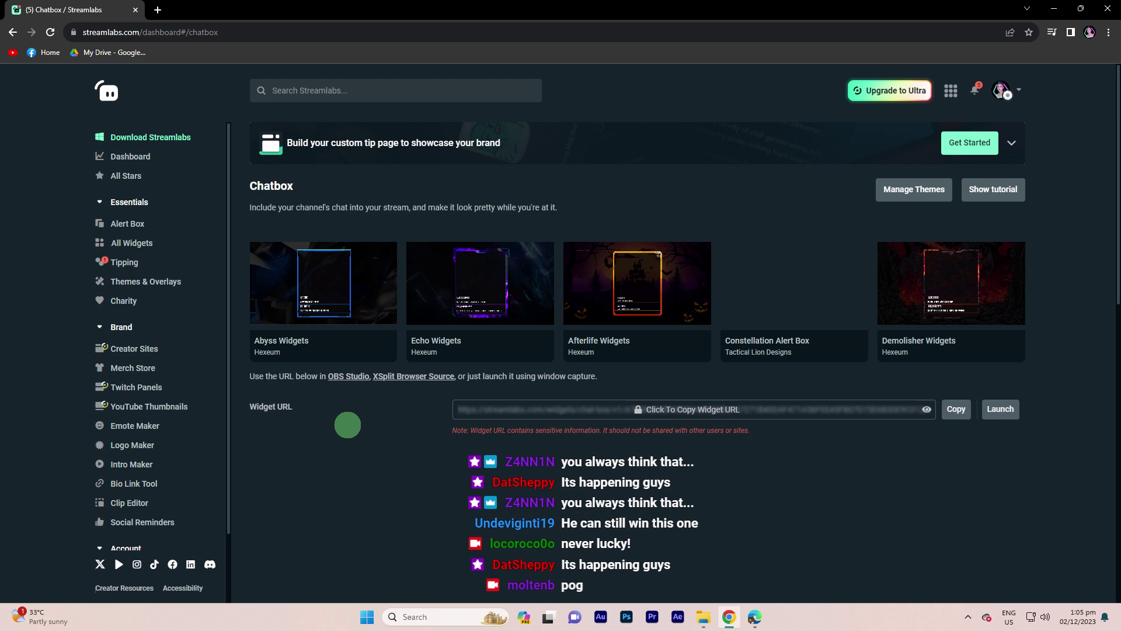
scroll(689, 323, down, 5)
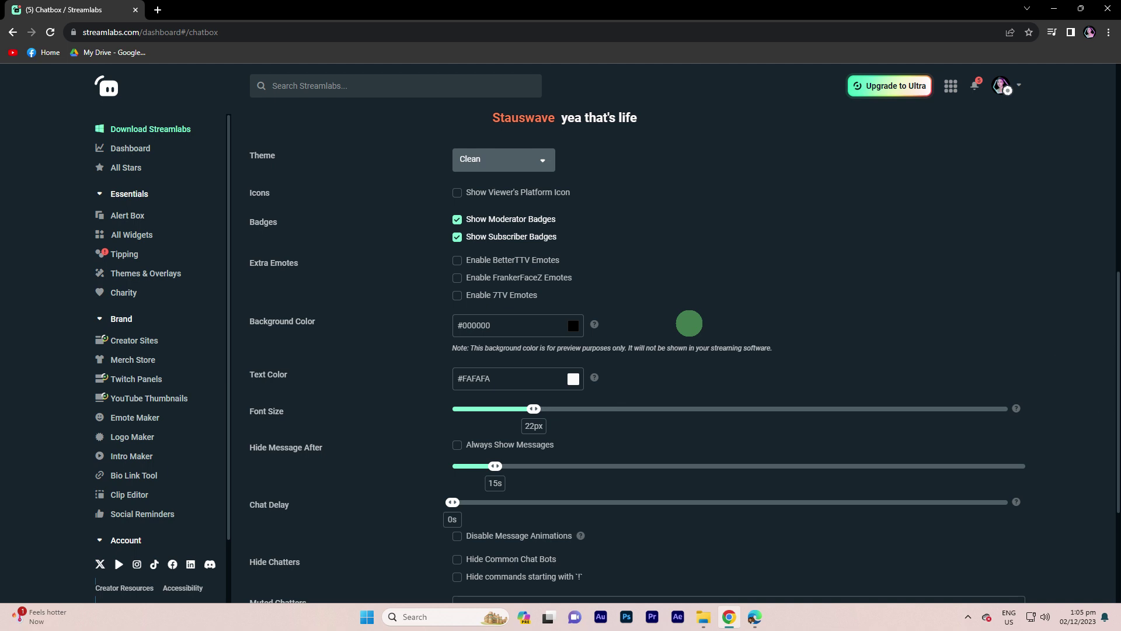
scroll(690, 323, down, 2)
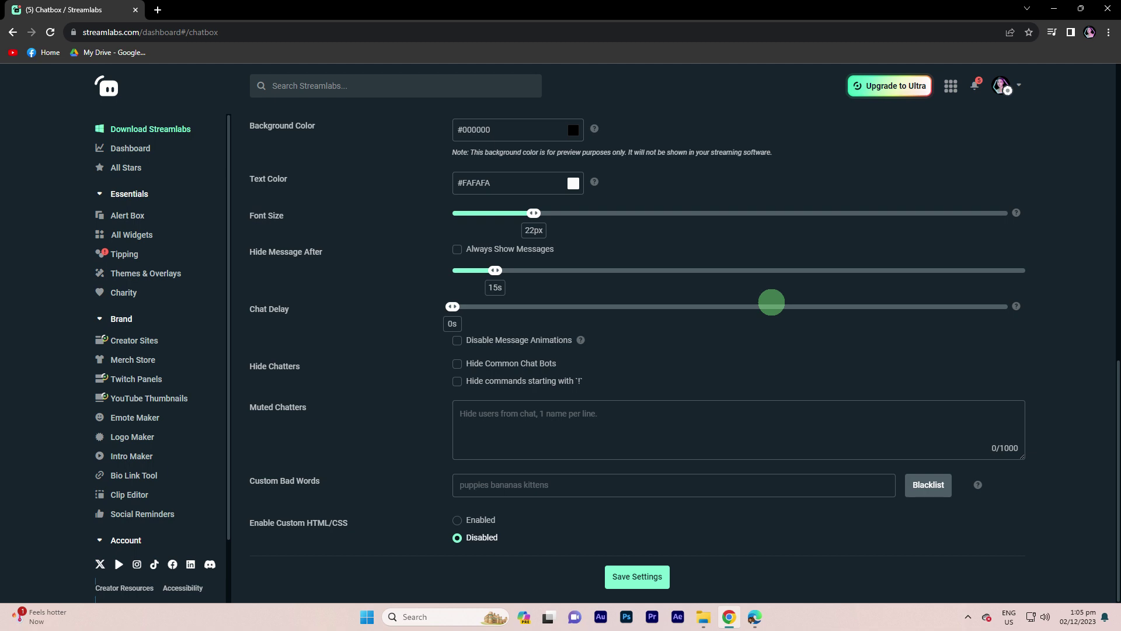
scroll(956, 409, up, 10)
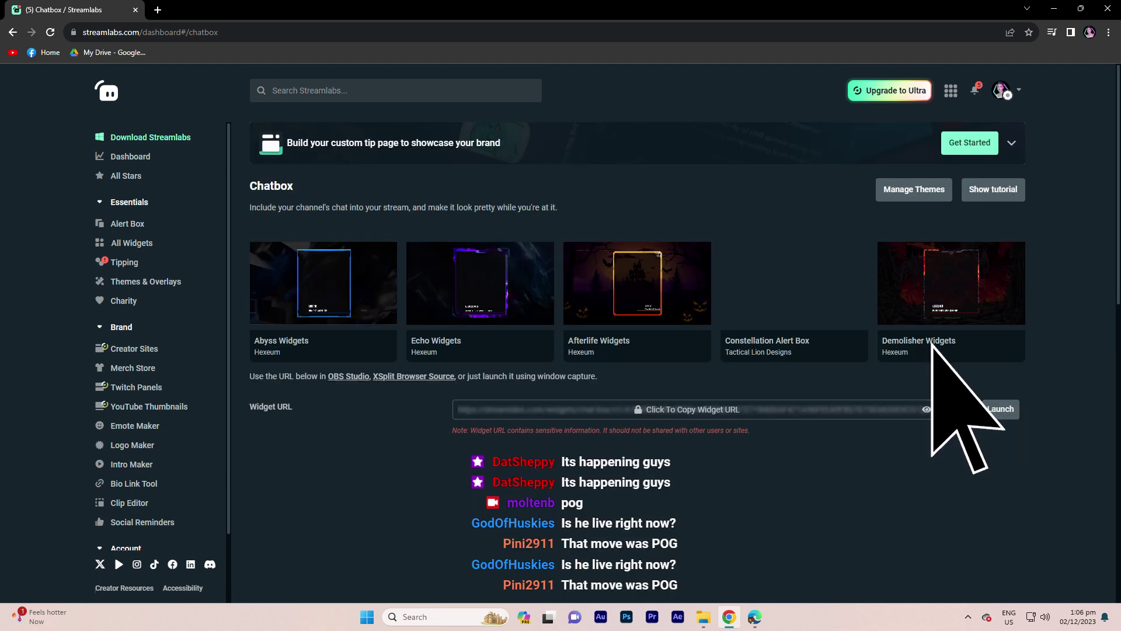
click(956, 410)
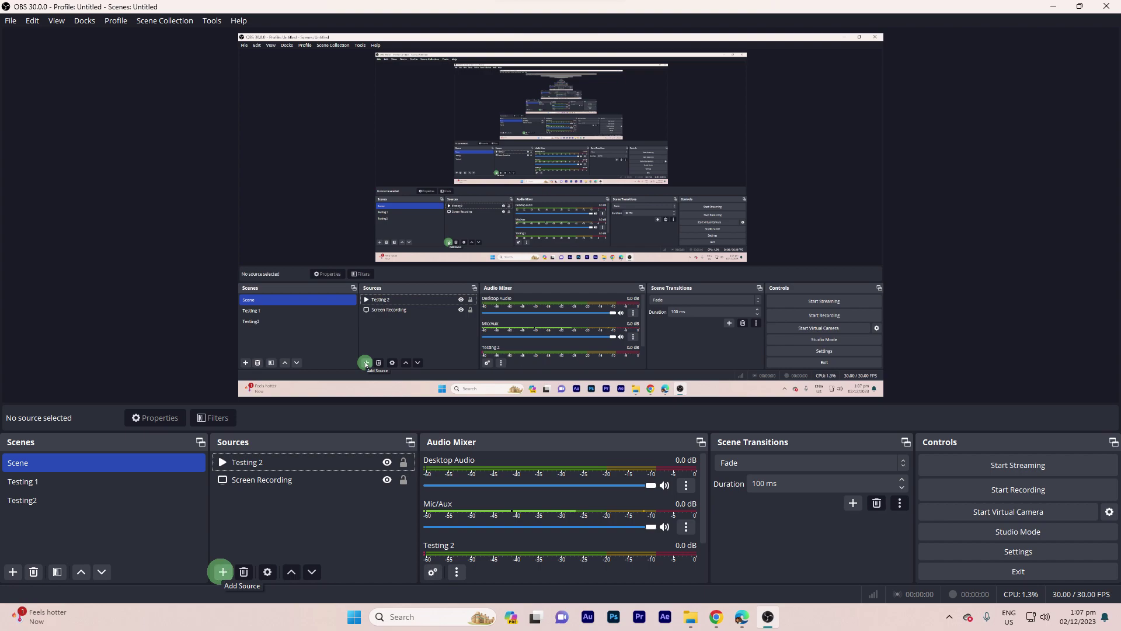
Add a Browser source named ChatBox from the Sources add menu.
click(223, 571)
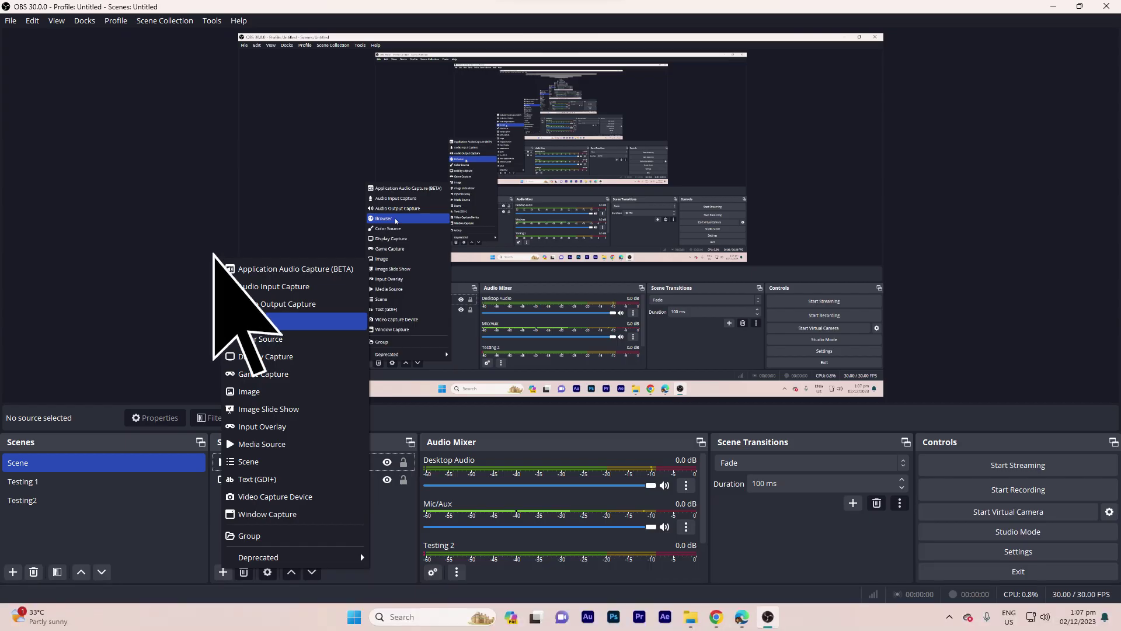
click(273, 323)
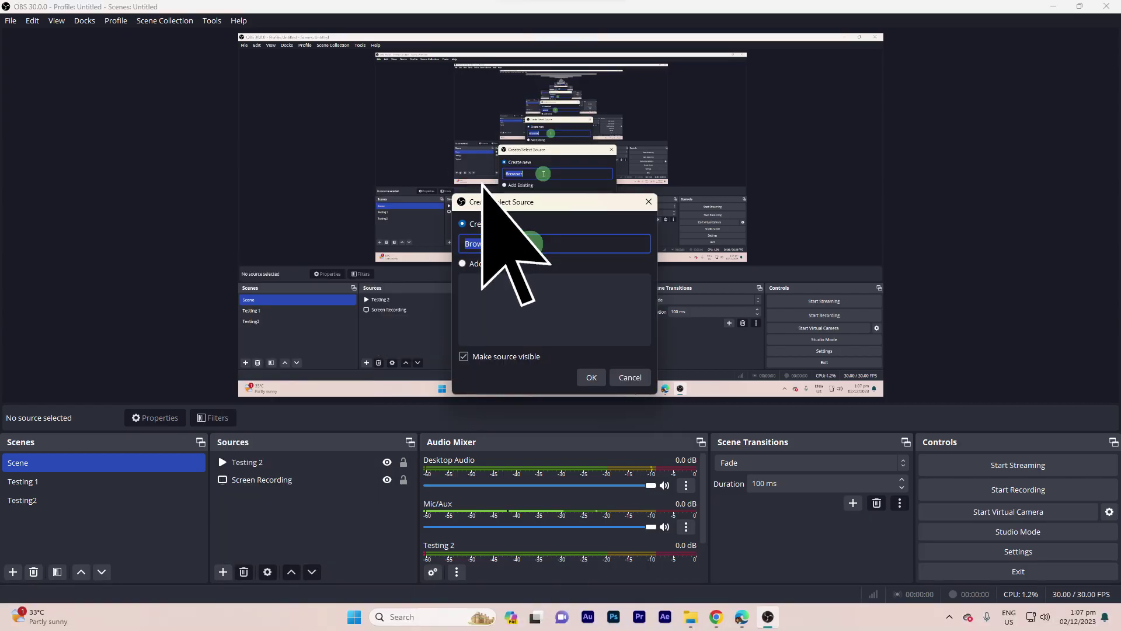
text(ChatBox)
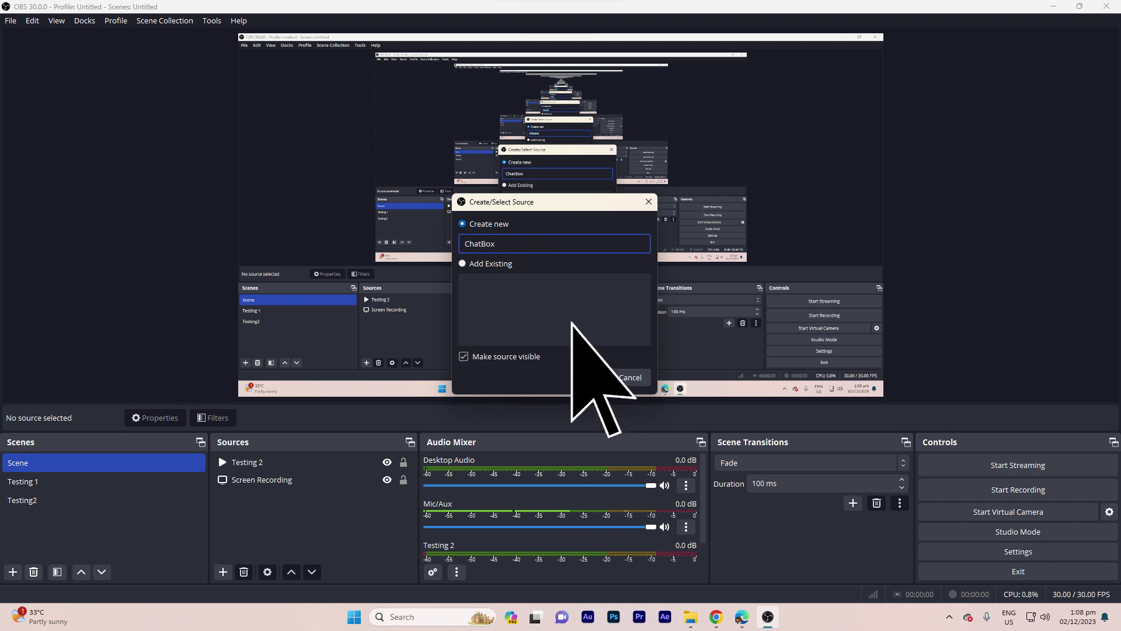
Confirm the ChatBox source and replace its default URL with the pasted Streamlabs widget URL.
click(591, 377)
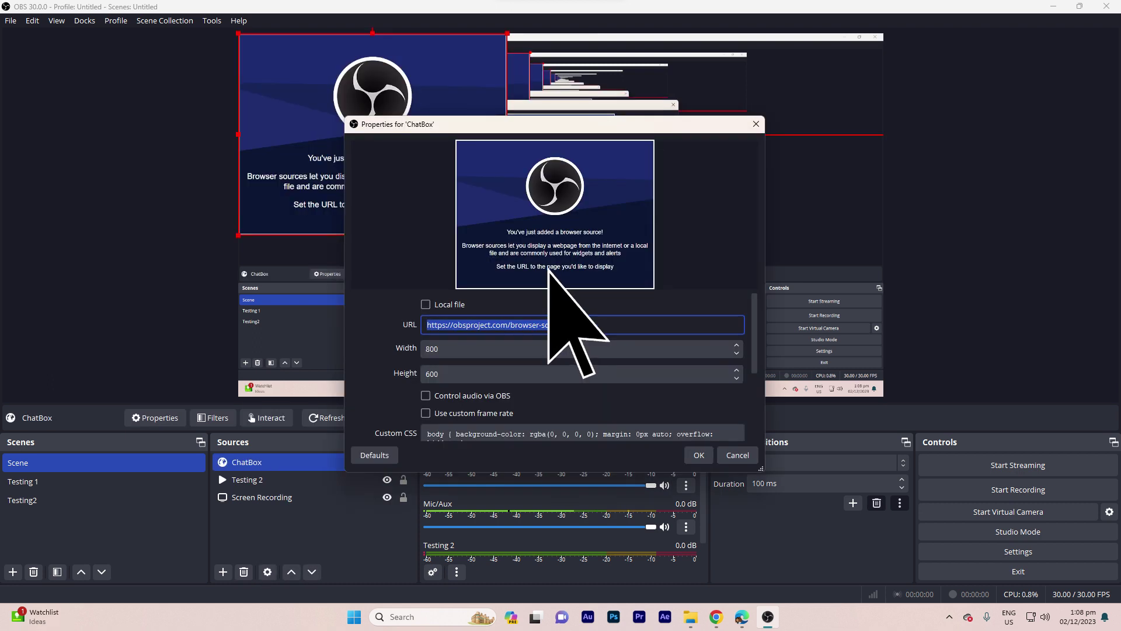
triple_click(574, 325)
key(BackSpace)
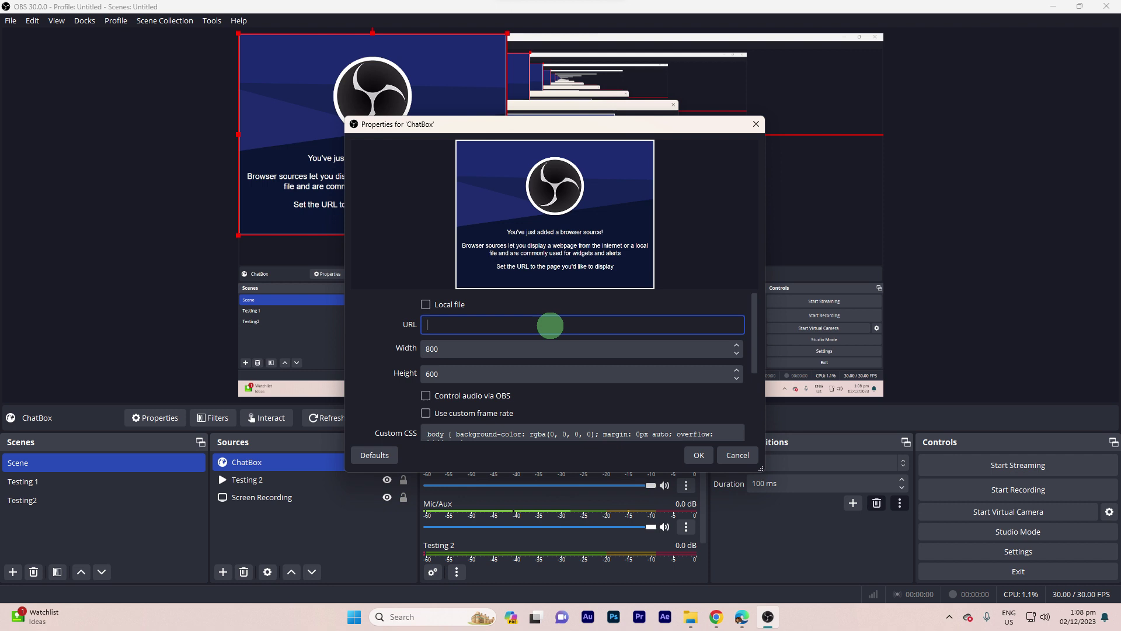
key(ctrl+v)
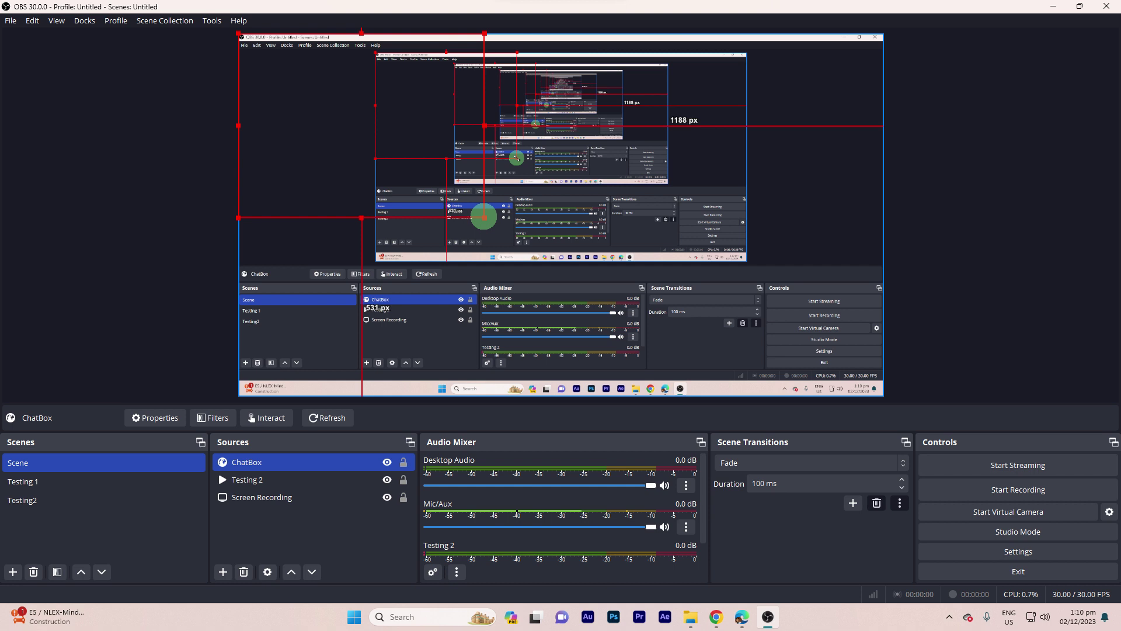
Move the ChatBox source to the upper left, enlarging it to roughly 1444 by 722 pixels.
drag(483, 217, 406, 152)
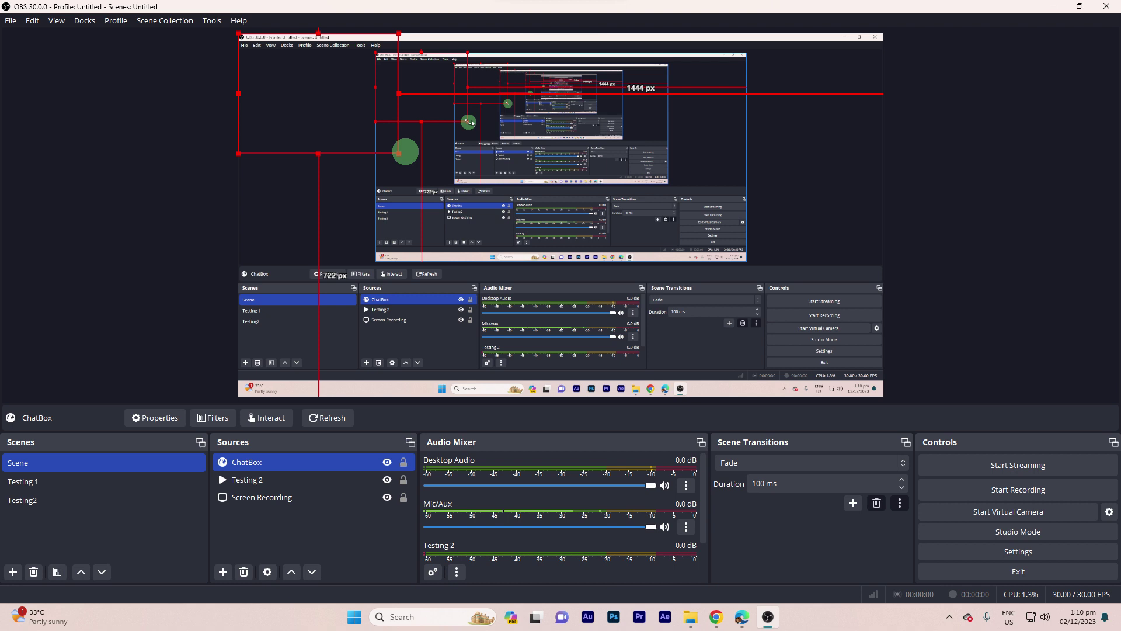